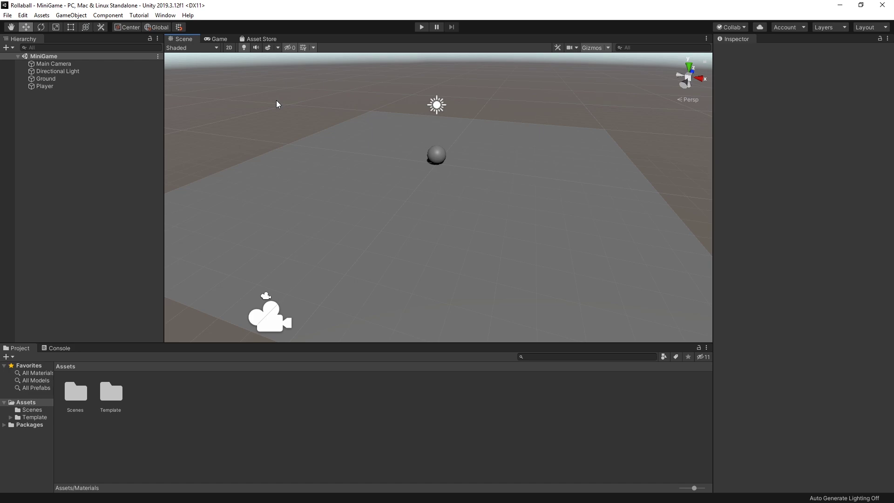
Inspect the Player sphere and Ground plane, then clear the scene selection.
{"action": "left_click", "coordinate": [441, 162]}
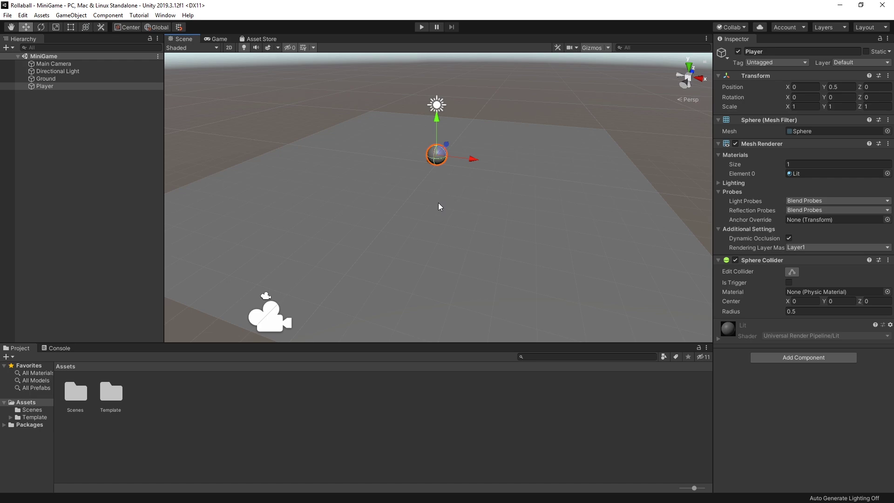
{"action": "left_click", "coordinate": [334, 173]}
{"action": "left_click", "coordinate": [245, 120]}
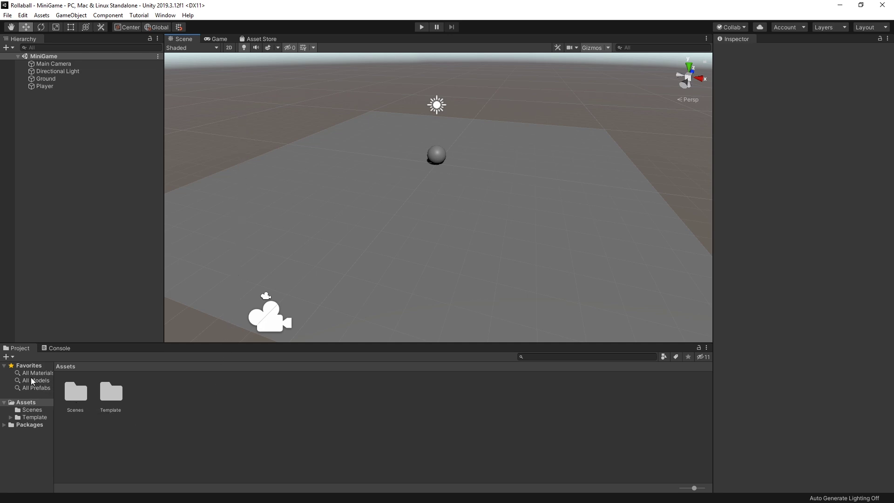
Create a new folder named Materials in Assets.
{"action": "left_click", "coordinate": [11, 359]}
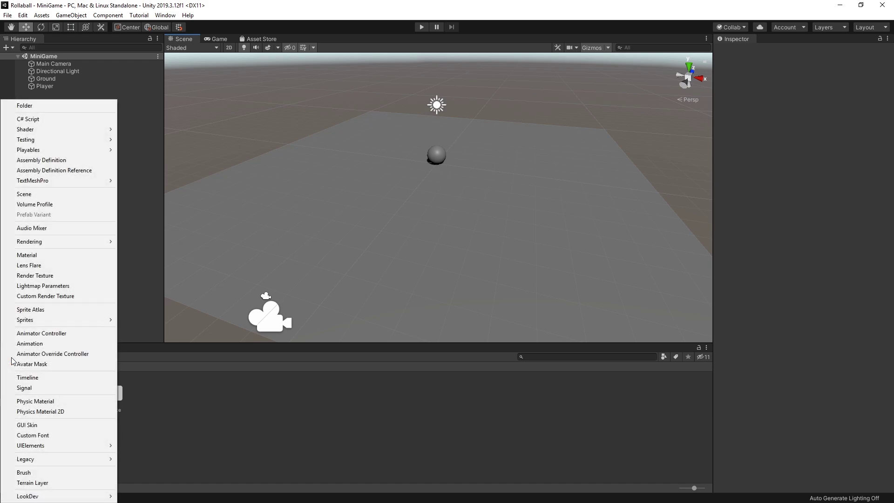
{"action": "left_click", "coordinate": [35, 107]}
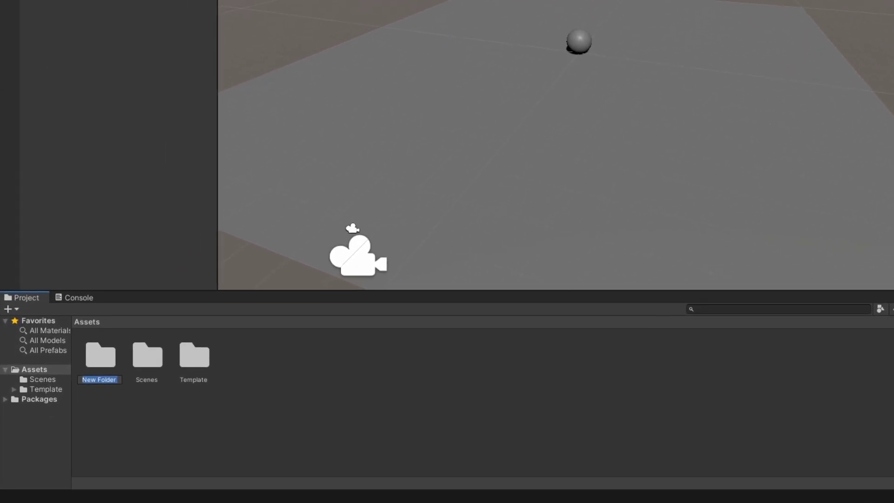
{"action": "type", "text": "Materials"}
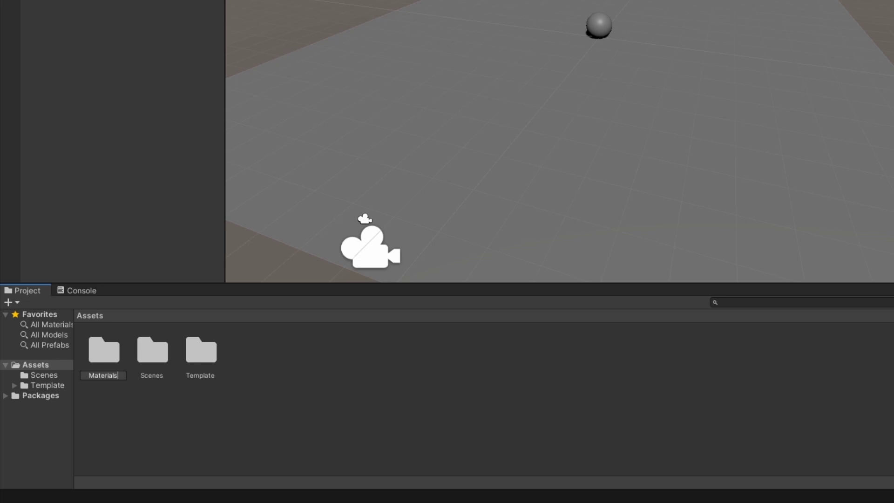
{"action": "key", "text": "Return"}
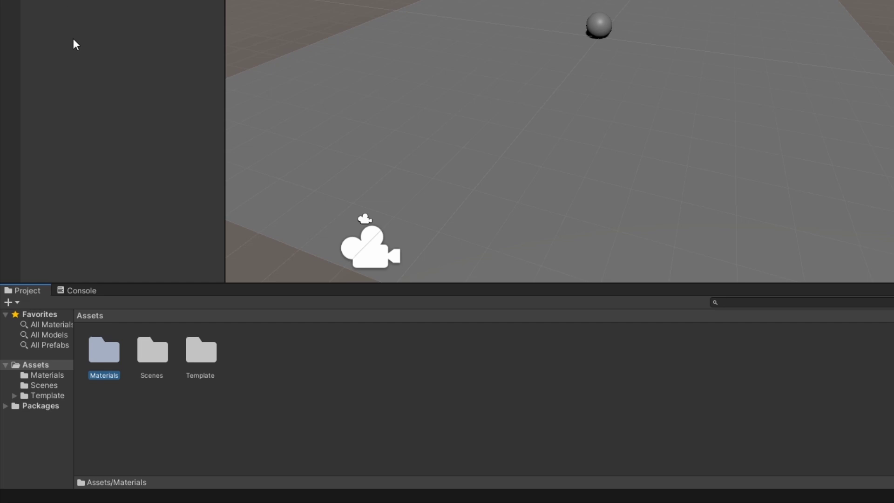
Create a URP Lit material named Background inside Assets/Materials.
{"action": "right_click", "coordinate": [104, 357]}
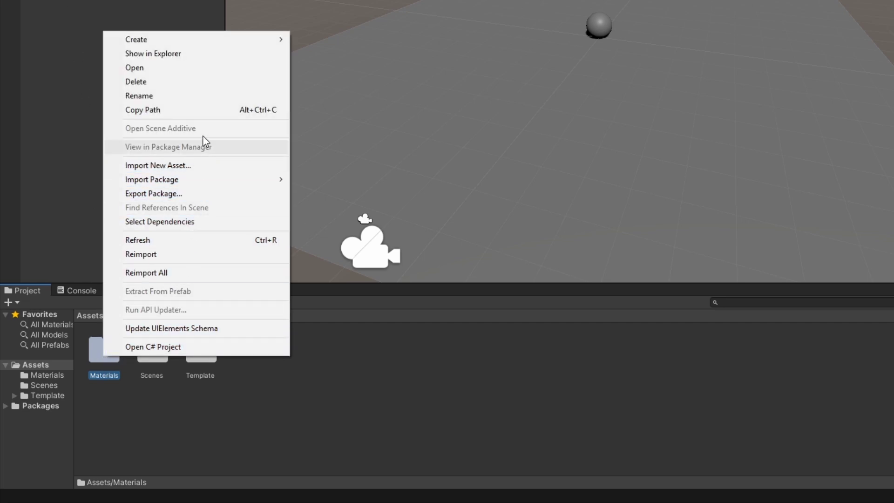
{"action": "mouse_move", "coordinate": [228, 39]}
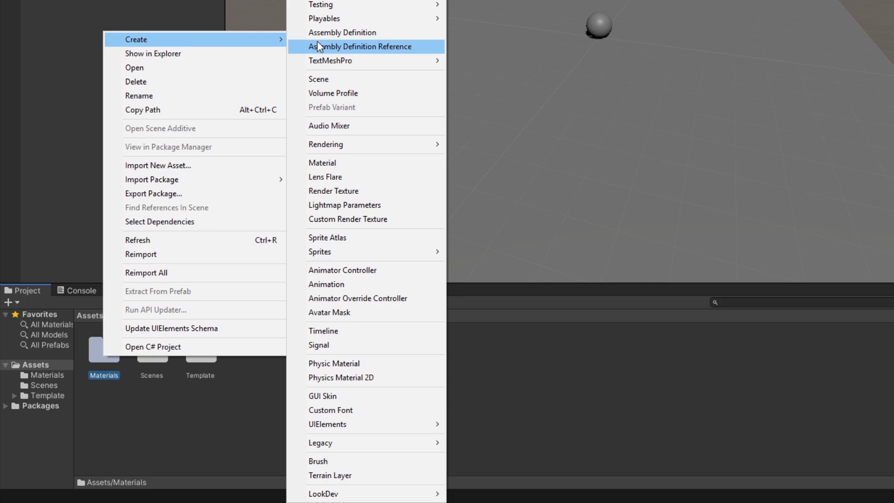
{"action": "left_click", "coordinate": [378, 164]}
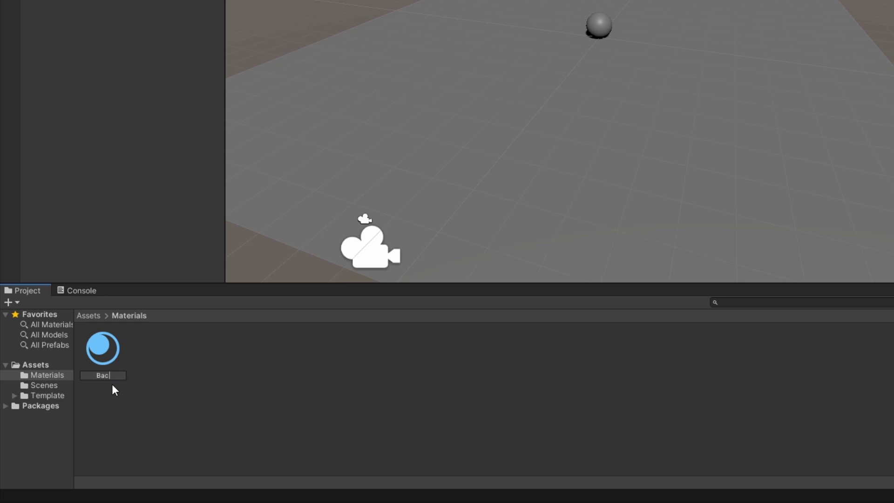
{"action": "type", "text": "Background"}
{"action": "key", "text": "Return"}
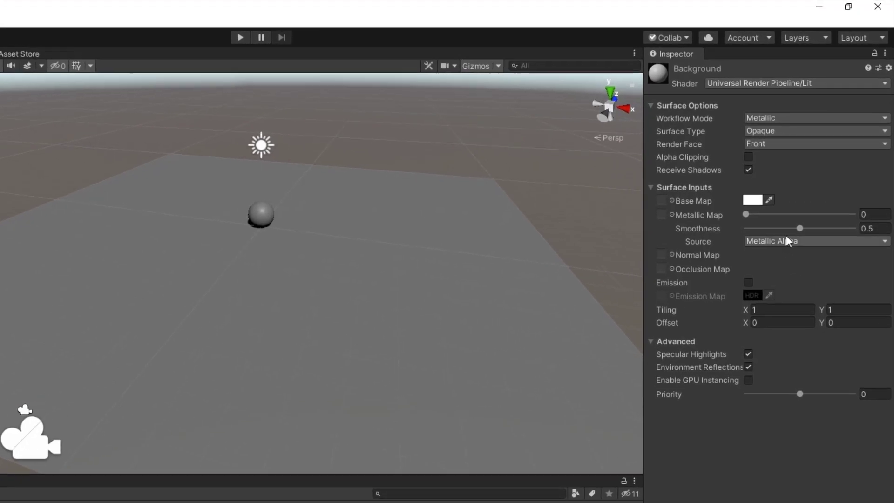
{"action": "mouse_move", "coordinate": [708, 204]}
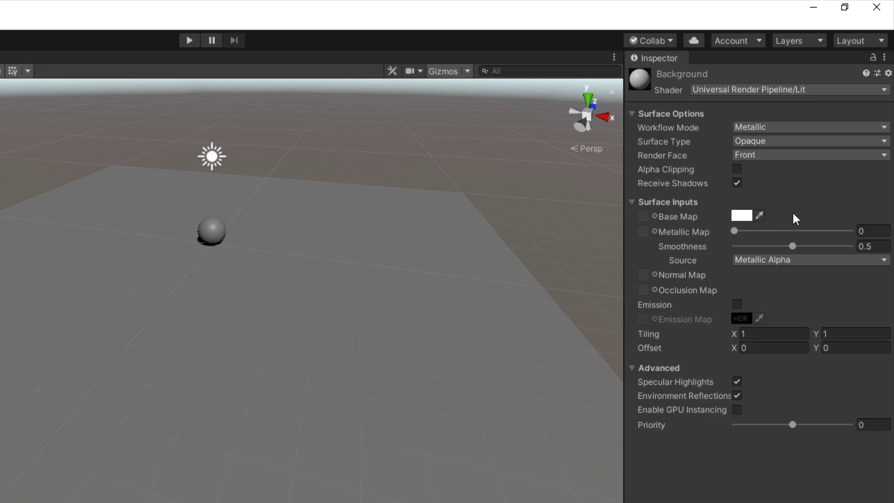
Set the Background material's base colour to grey, RGB 130, 130, 130.
{"action": "left_click", "coordinate": [748, 215]}
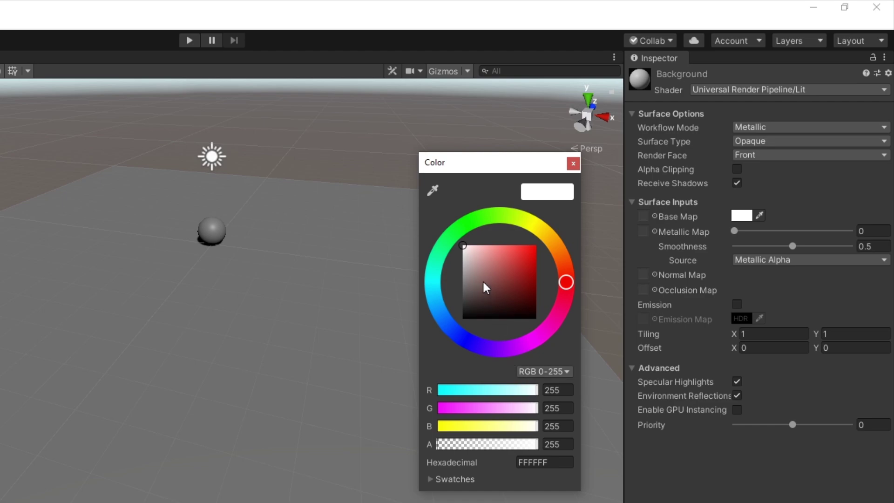
{"action": "mouse_move", "coordinate": [467, 246]}
{"action": "left_mouse_down"}
{"action": "mouse_move", "coordinate": [457, 287]}
{"action": "mouse_move", "coordinate": [454, 259]}
{"action": "left_mouse_up"}
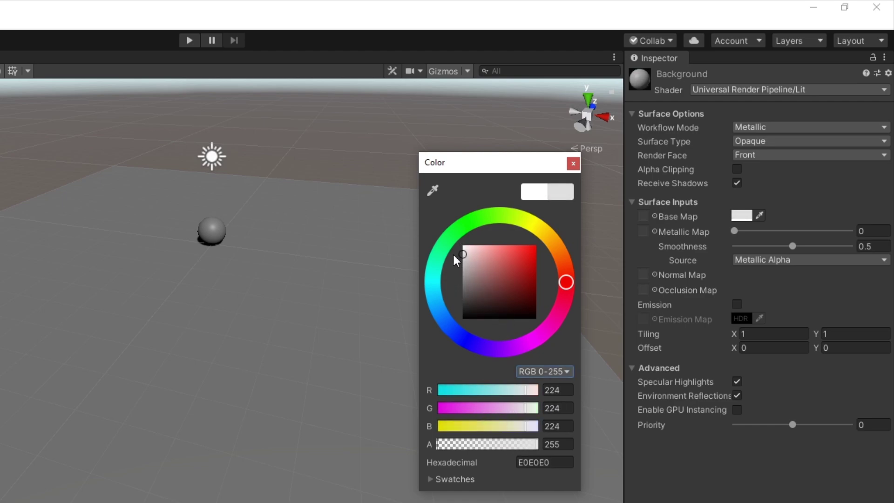
{"action": "left_click", "coordinate": [562, 389]}
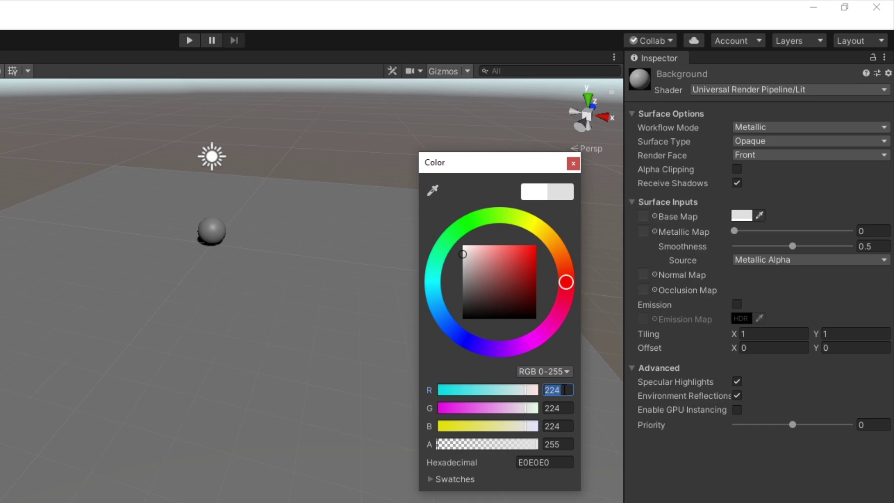
{"action": "type", "text": "130"}
{"action": "left_click", "coordinate": [569, 408]}
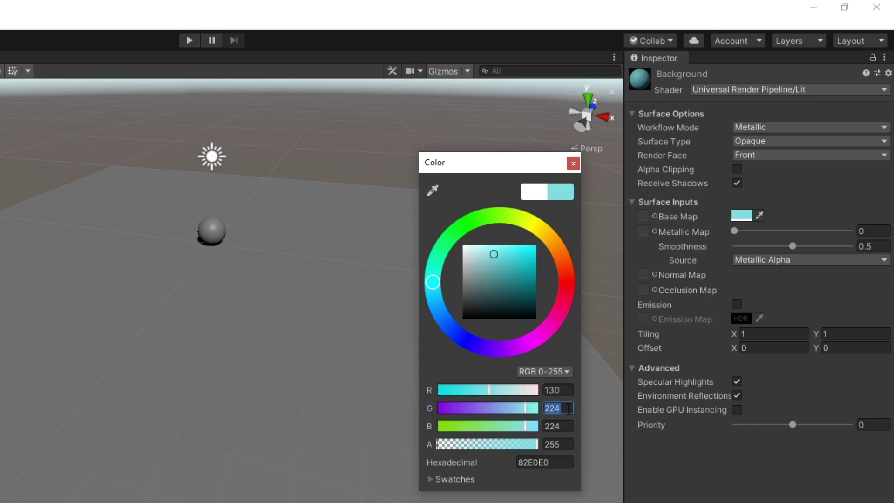
{"action": "type", "text": "130"}
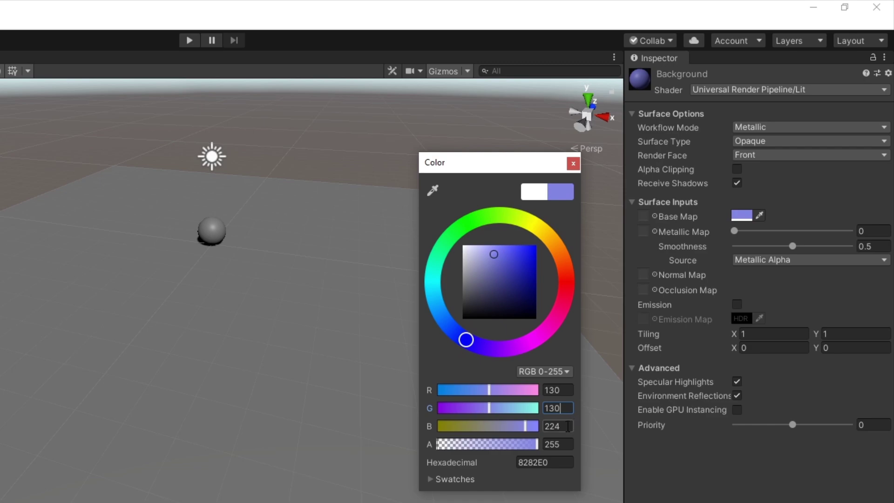
{"action": "key", "text": "Return"}
{"action": "left_click", "coordinate": [564, 427]}
{"action": "type", "text": "130"}
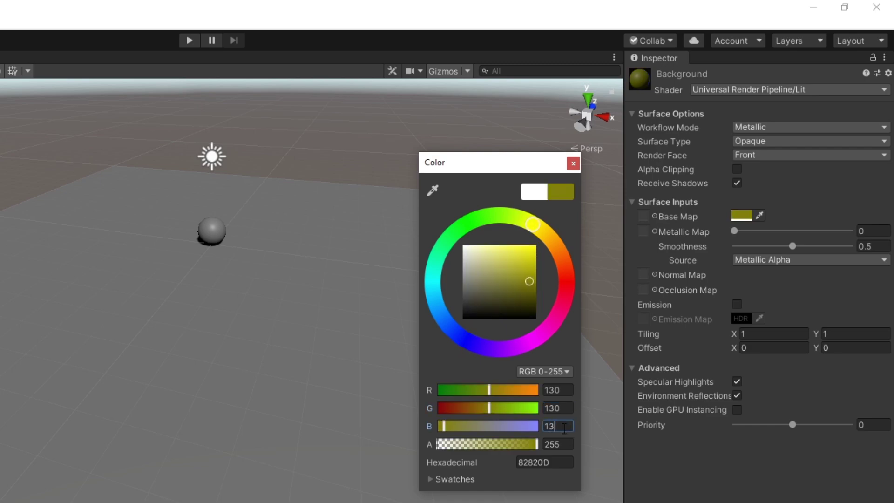
Set the Background material's Smoothness to 0.25, leaving Metallic at 0.
{"action": "left_click", "coordinate": [575, 167]}
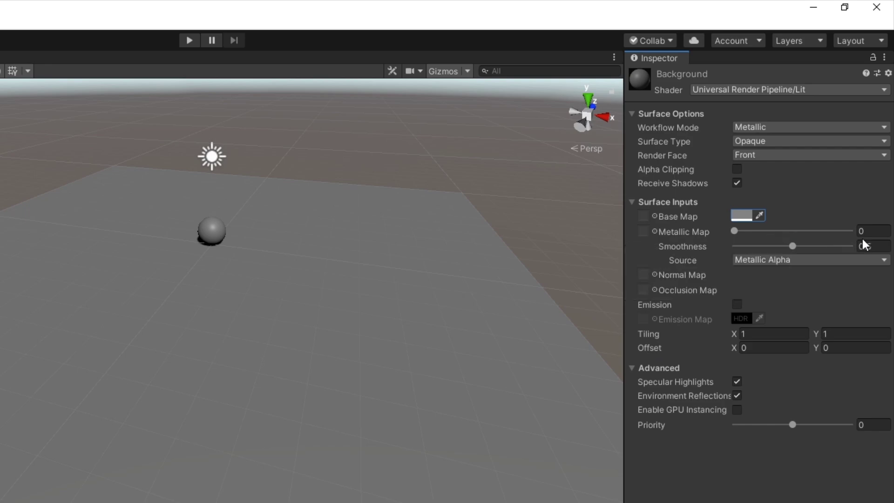
{"action": "left_click", "coordinate": [875, 231]}
{"action": "left_click", "coordinate": [879, 246]}
{"action": "type", "text": "0.25"}
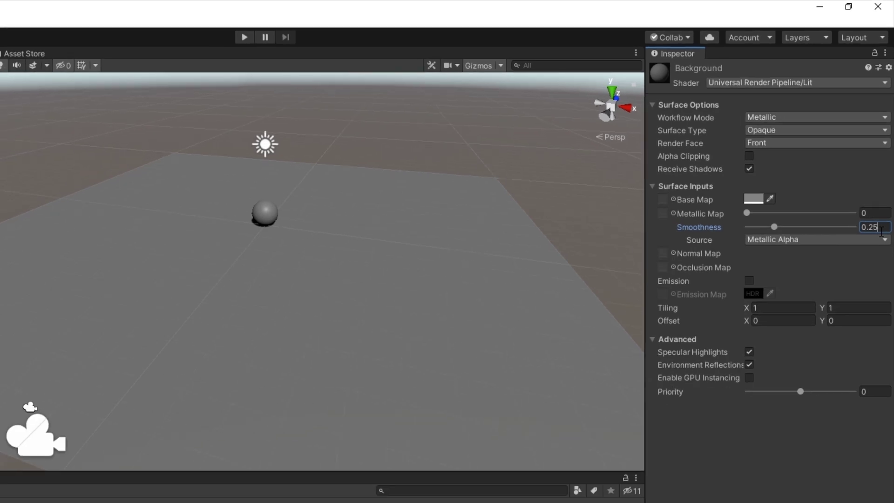
Apply the Background material to the Ground plane and save the scene.
{"action": "left_click", "coordinate": [800, 487]}
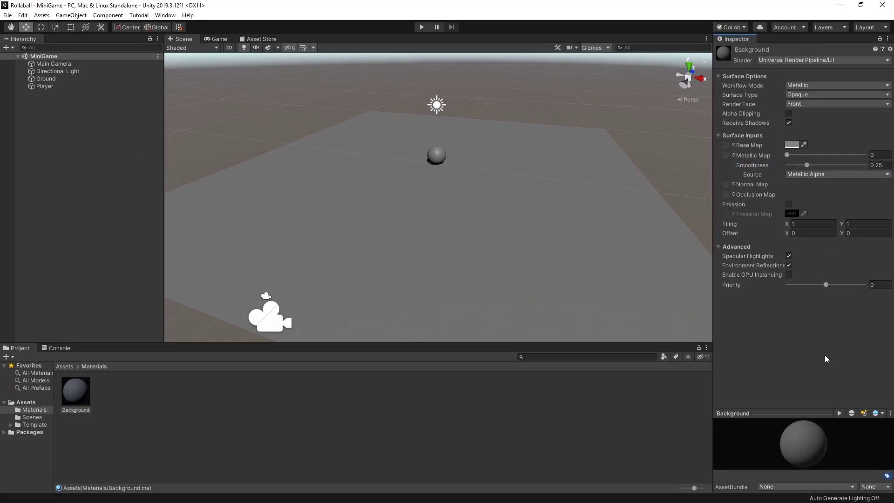
{"action": "left_click_drag", "start_coordinate": [70, 396], "coordinate": [268, 230]}
{"action": "left_click_drag", "start_coordinate": [441, 158], "coordinate": [416, 189]}
{"action": "left_click_drag", "start_coordinate": [437, 161], "coordinate": [438, 161]}
{"action": "key", "text": "ctrl+s"}
{"action": "left_click_drag", "start_coordinate": [77, 401], "coordinate": [180, 283]}
{"action": "left_click_drag", "start_coordinate": [247, 249], "coordinate": [247, 249]}
Create a second material named Player in the Materials folder.
{"action": "right_click", "coordinate": [110, 397]}
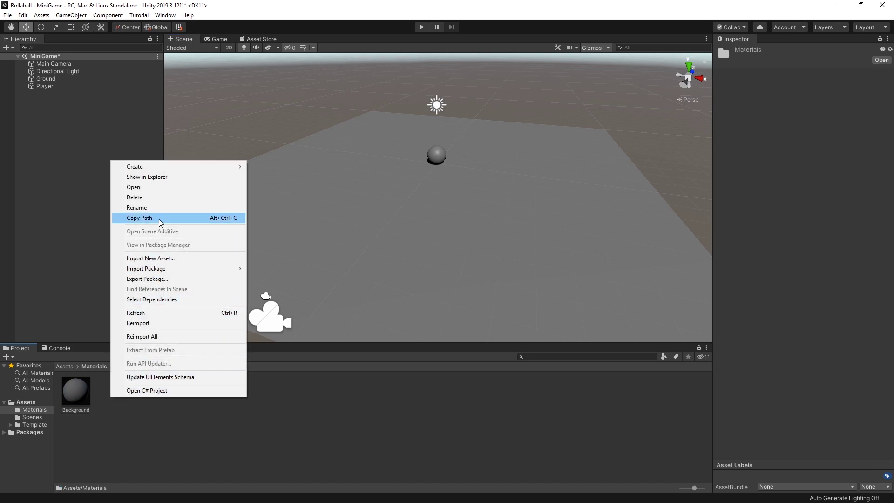
{"action": "mouse_move", "coordinate": [191, 168]}
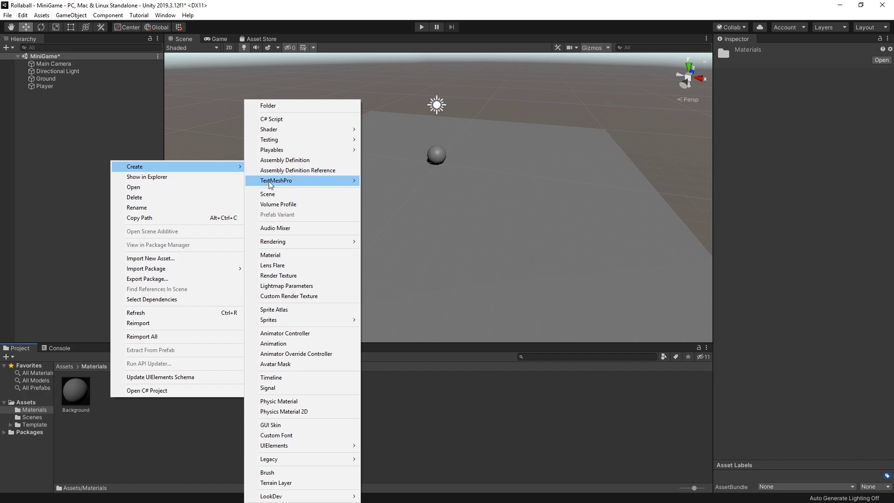
{"action": "left_click", "coordinate": [281, 256]}
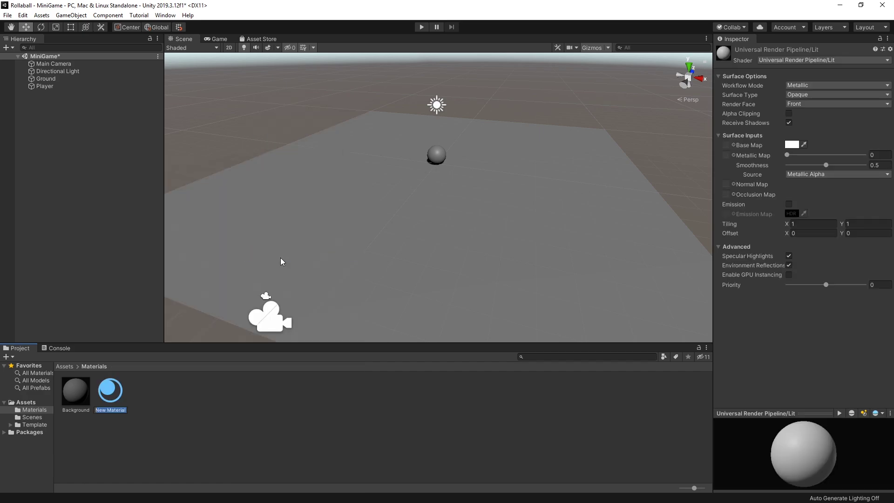
{"action": "type", "text": "Player"}
{"action": "key", "text": "Return"}
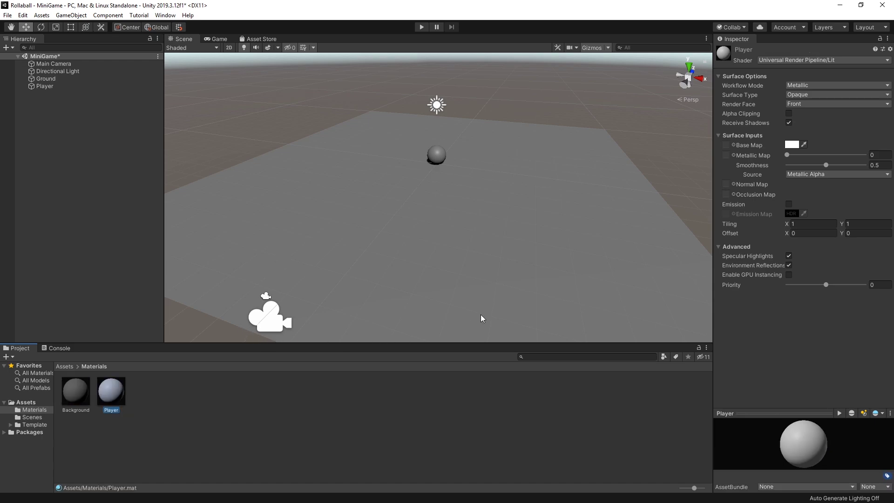
Set the Player material's base colour to RGB 0, 220, 255 (hex 00DCFF).
{"action": "left_click", "coordinate": [793, 147]}
{"action": "left_click", "coordinate": [672, 262]}
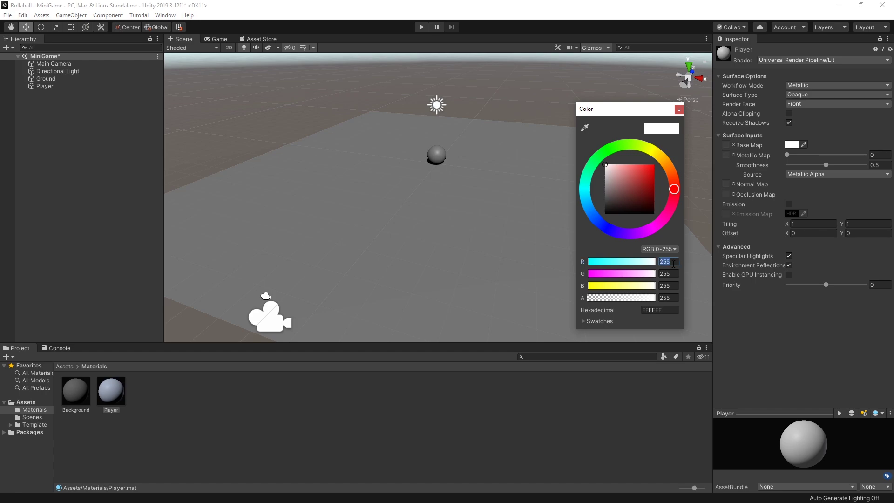
{"action": "type", "text": "0"}
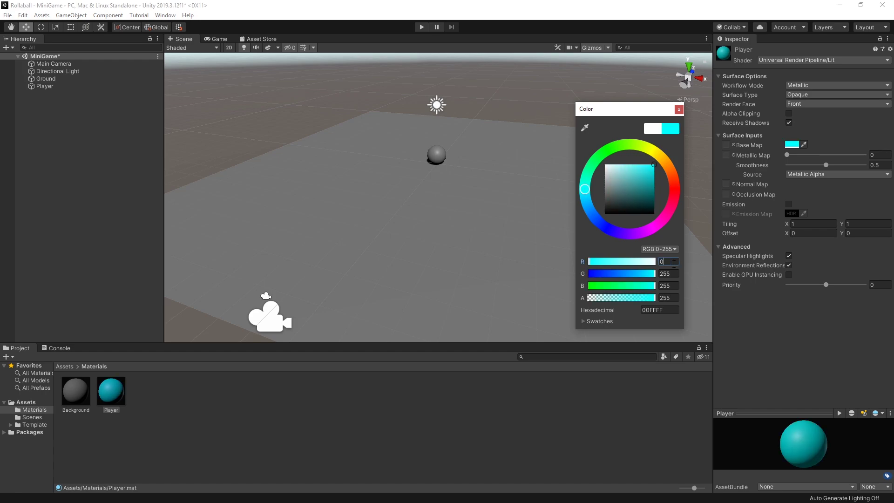
{"action": "key", "text": "Tab"}
{"action": "type", "text": "220"}
{"action": "key", "text": "Tab"}
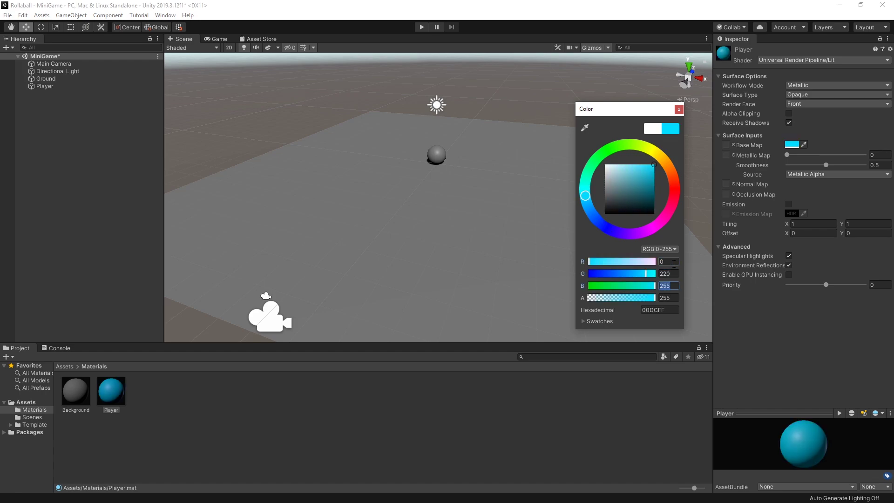
{"action": "type", "text": "255"}
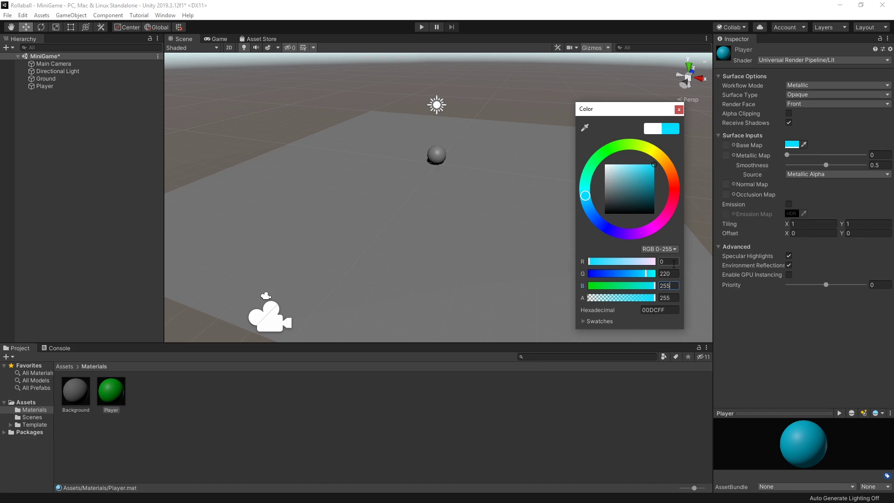
Enter 0.75 as the Player material's Smoothness.
{"action": "left_click", "coordinate": [679, 110]}
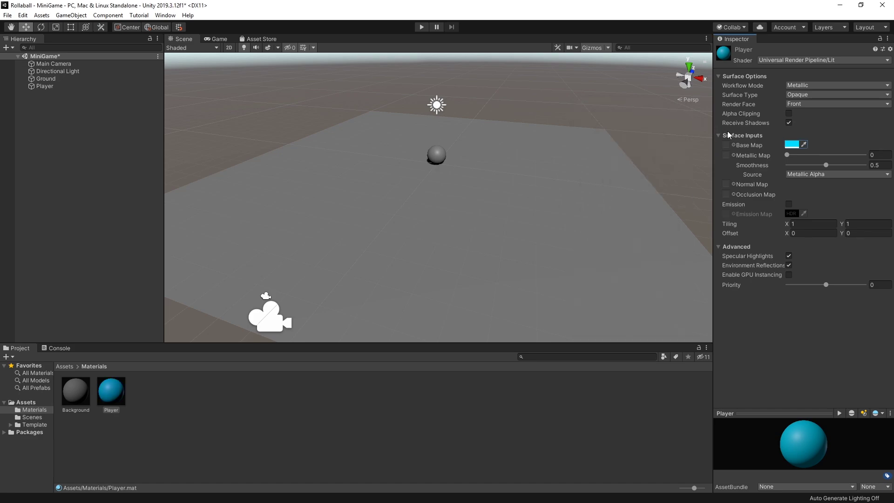
{"action": "left_click", "coordinate": [885, 166]}
{"action": "type", "text": "0."}
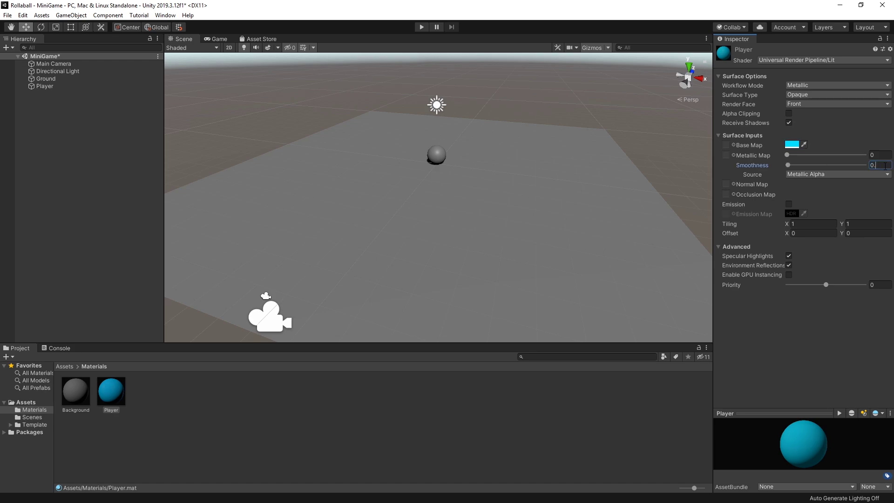
{"action": "type", "text": "75"}
Apply the Player material to the sphere and move the view closer to it.
{"action": "left_click", "coordinate": [777, 327]}
{"action": "left_click_drag", "start_coordinate": [115, 399], "coordinate": [442, 156]}
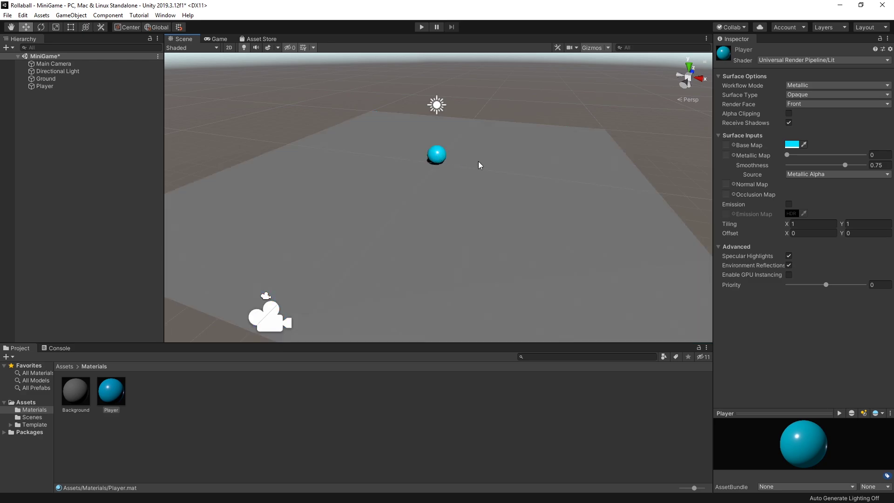
{"action": "right_click_drag", "start_coordinate": [471, 124], "coordinate": [421, 115]}
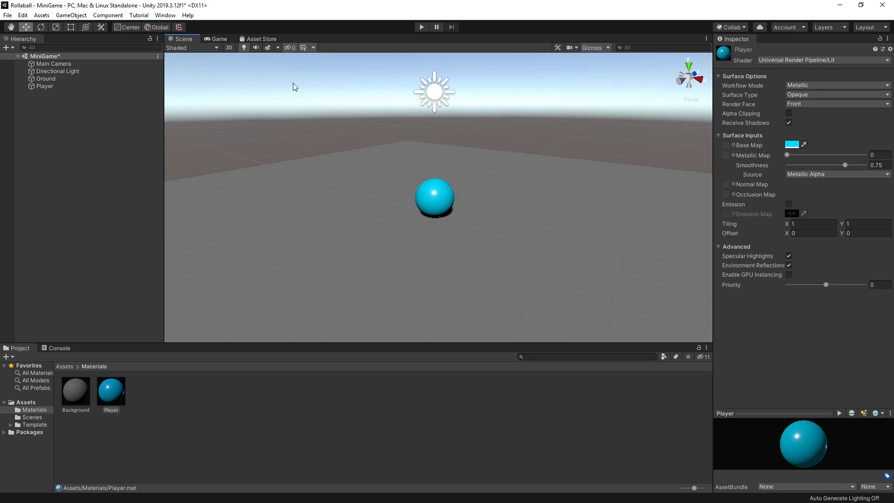
Set the Directional Light's Y rotation to 50 and check the new shadow direction.
{"action": "left_click", "coordinate": [106, 72]}
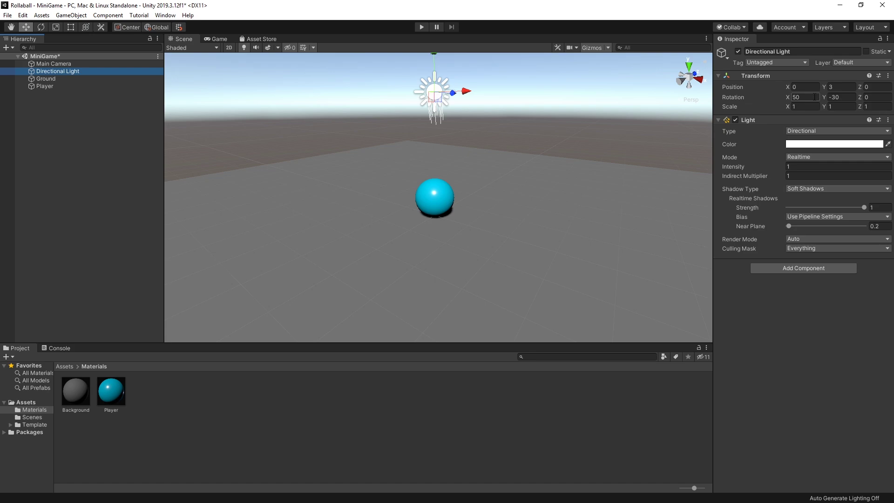
{"action": "left_click", "coordinate": [814, 97]}
{"action": "left_click", "coordinate": [851, 97]}
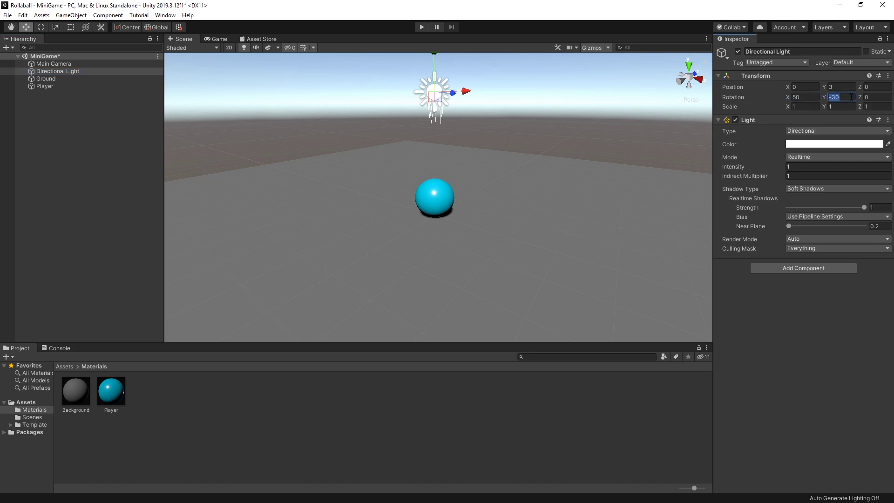
{"action": "type", "text": "50"}
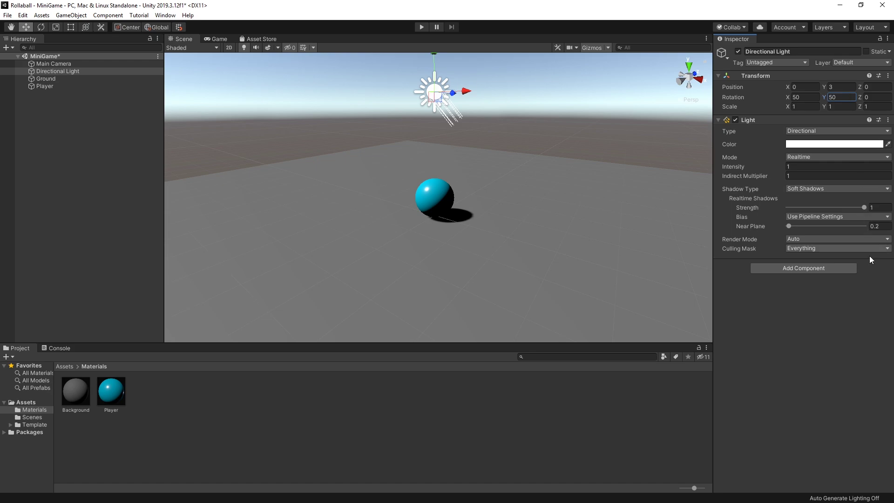
{"action": "left_click", "coordinate": [835, 345]}
{"action": "right_click_drag", "start_coordinate": [498, 208], "coordinate": [595, 236]}
{"action": "left_click", "coordinate": [673, 165]}
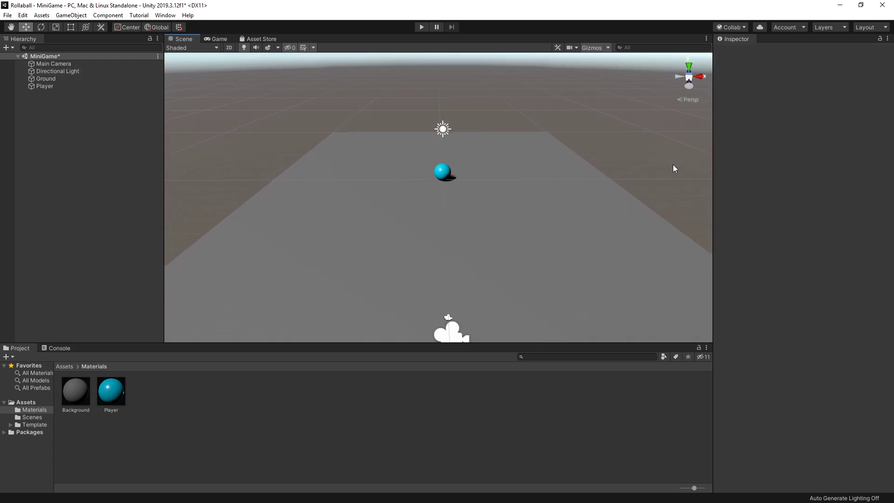
{"action": "right_click_drag", "start_coordinate": [660, 181], "coordinate": [652, 186]}
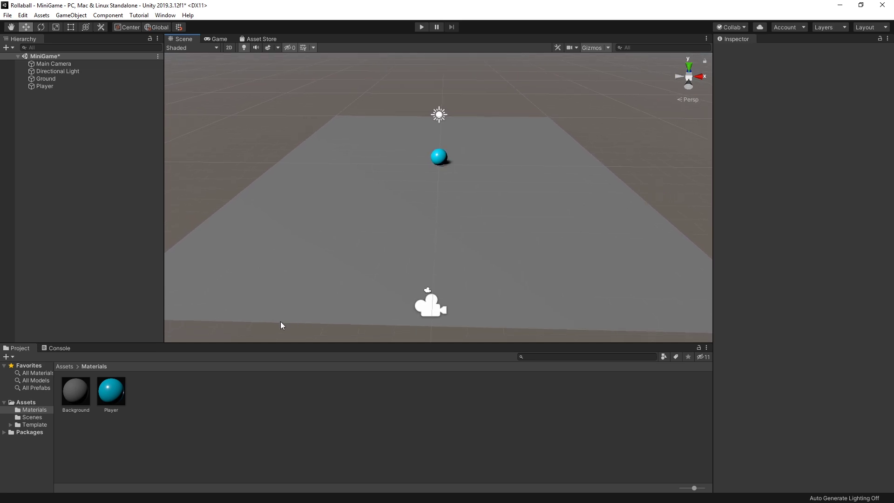